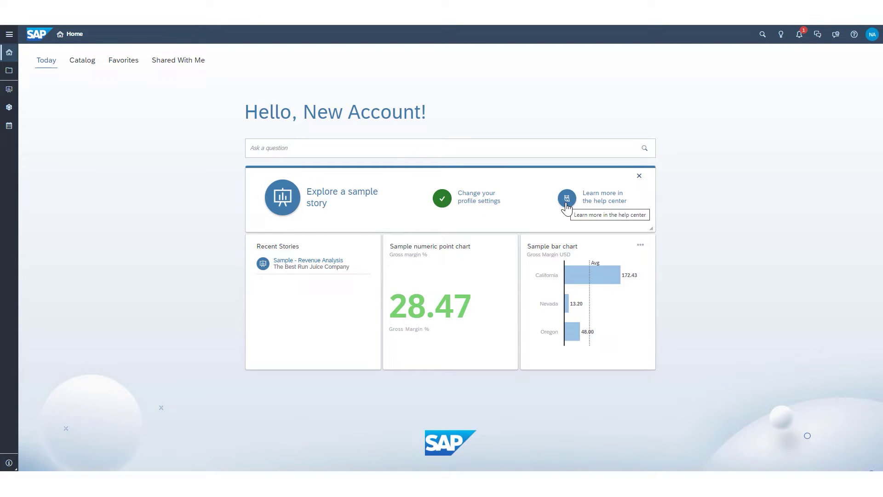
# Remove the getting-started card and order the tiles: numeric chart first, Recent Stories middle, bar chart below.
pyautogui.click(639, 177)
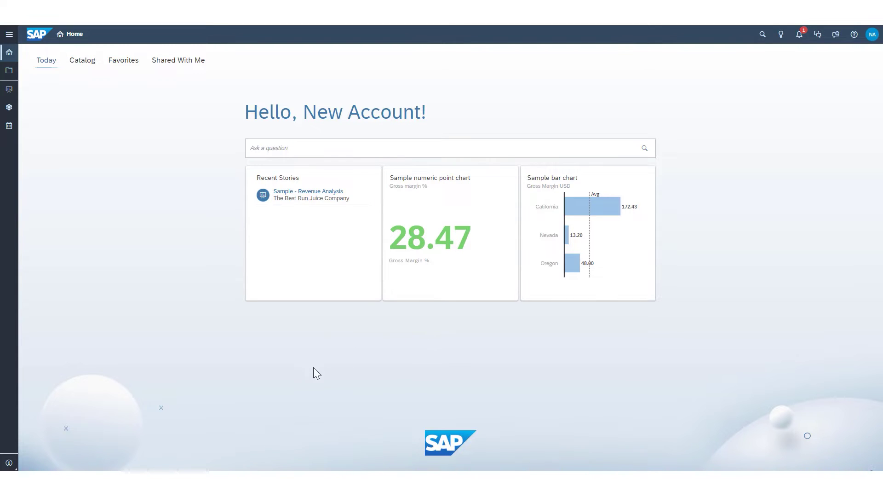
pyautogui.moveTo(287, 230)
pyautogui.moveTo(434, 286); pyautogui.dragTo(247, 284)
pyautogui.moveTo(335, 389); pyautogui.dragTo(470, 263)
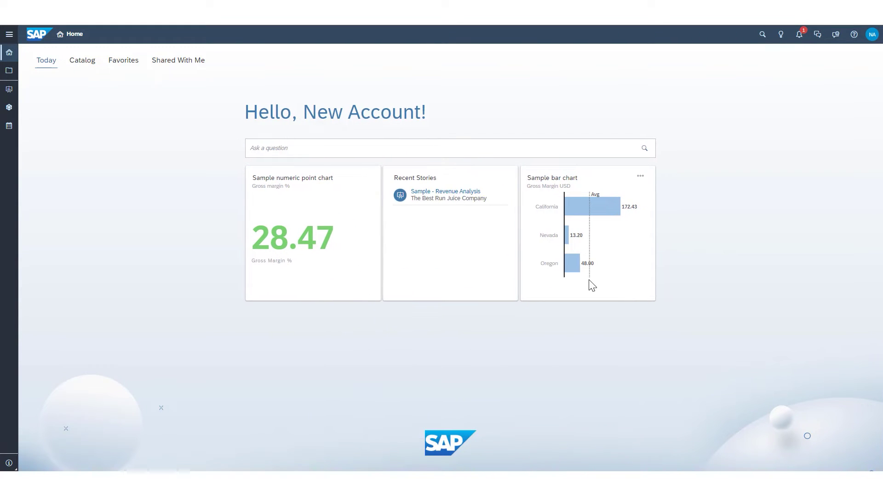
pyautogui.moveTo(616, 293); pyautogui.dragTo(311, 440)
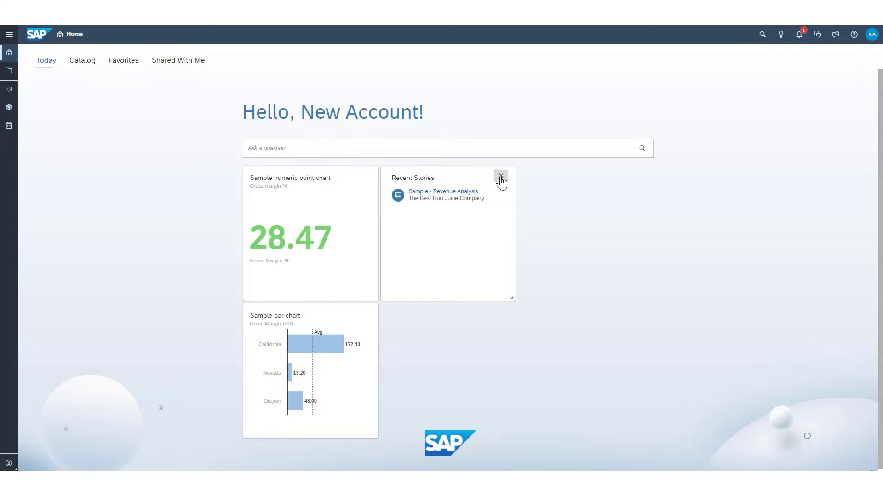
# Remove the Recent Stories tile, then switch on Recent Stories and Recent Files in Home Screen Settings.
pyautogui.click(501, 177)
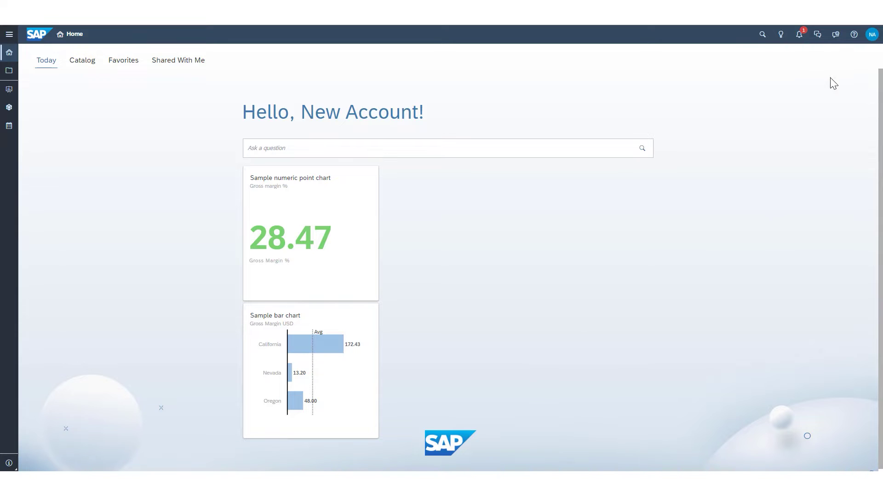
pyautogui.click(872, 37)
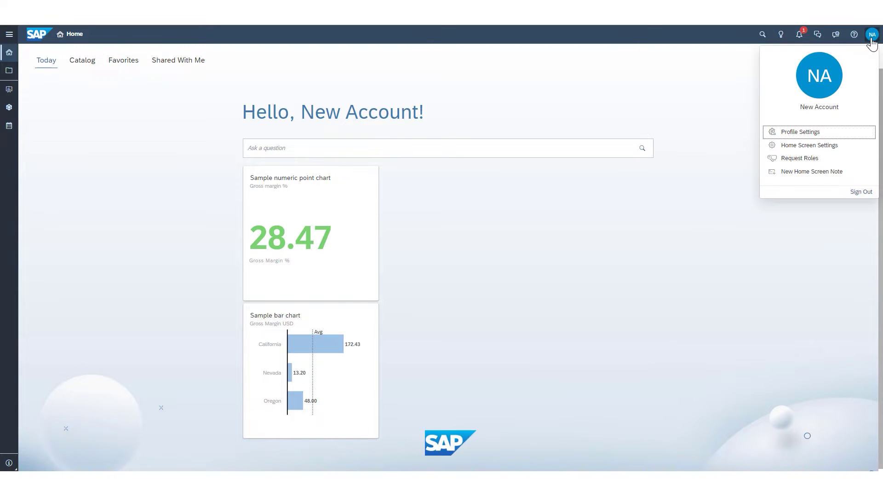
pyautogui.click(791, 146)
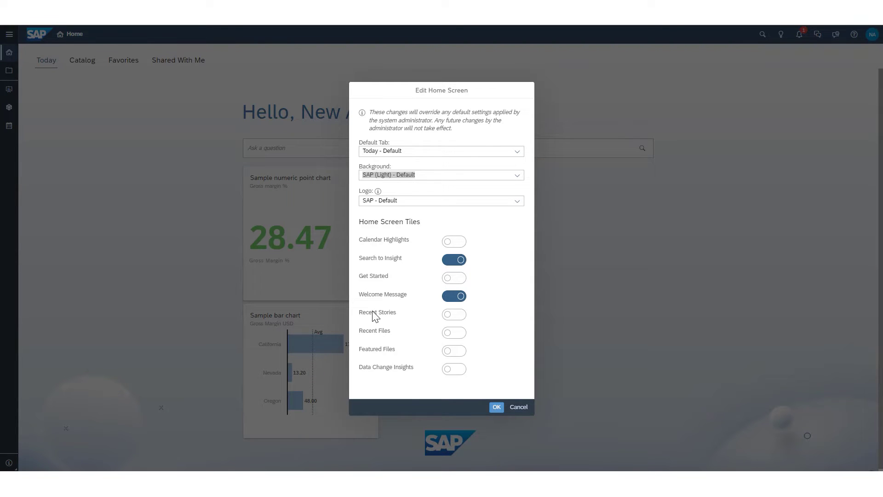
pyautogui.click(450, 316)
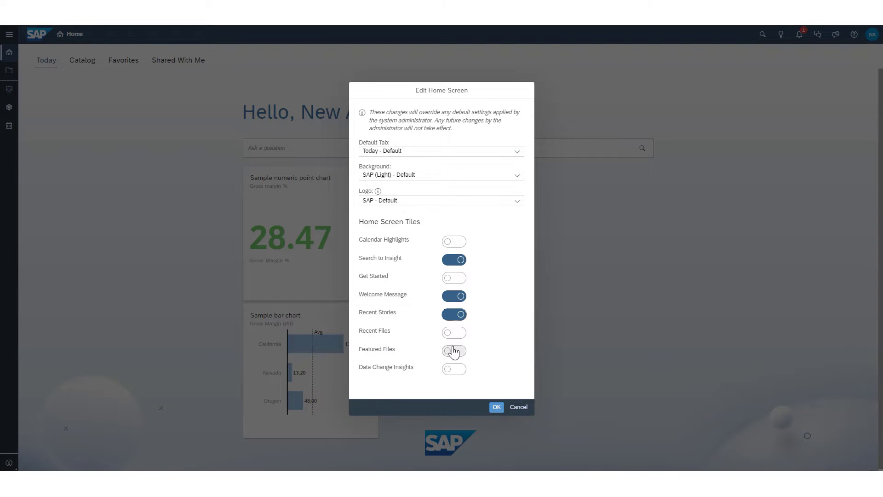
pyautogui.click(455, 335)
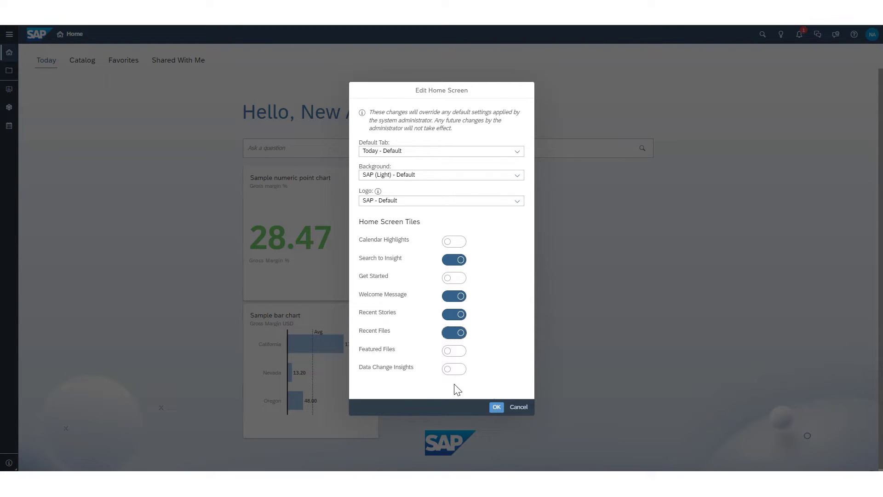
pyautogui.click(495, 407)
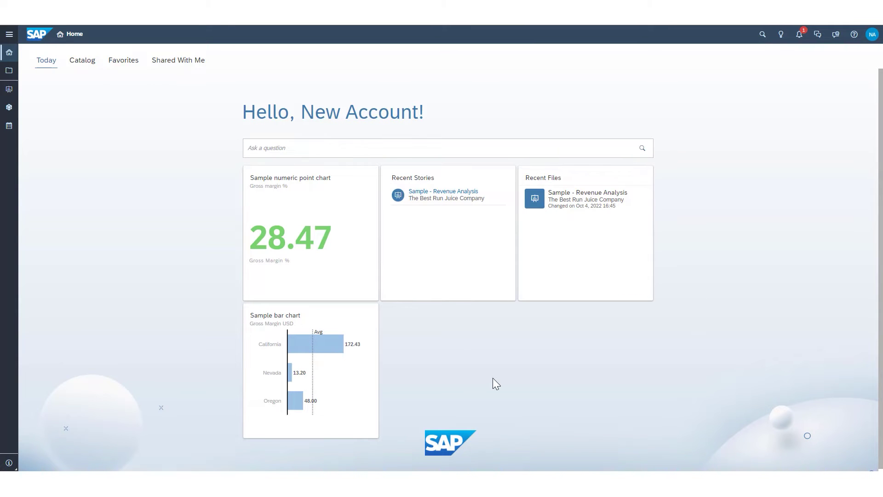
# Review the Default Tab options in Home Screen Settings and cancel without changes.
pyautogui.moveTo(456, 296)
pyautogui.mouseDown()
pyautogui.moveTo(261, 290)
pyautogui.moveTo(461, 308)
pyautogui.mouseUp()
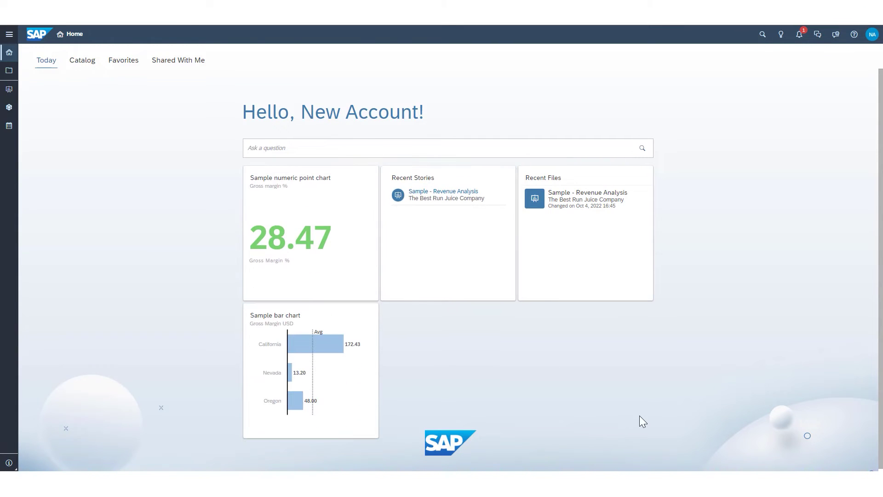
pyautogui.click(872, 34)
pyautogui.click(794, 148)
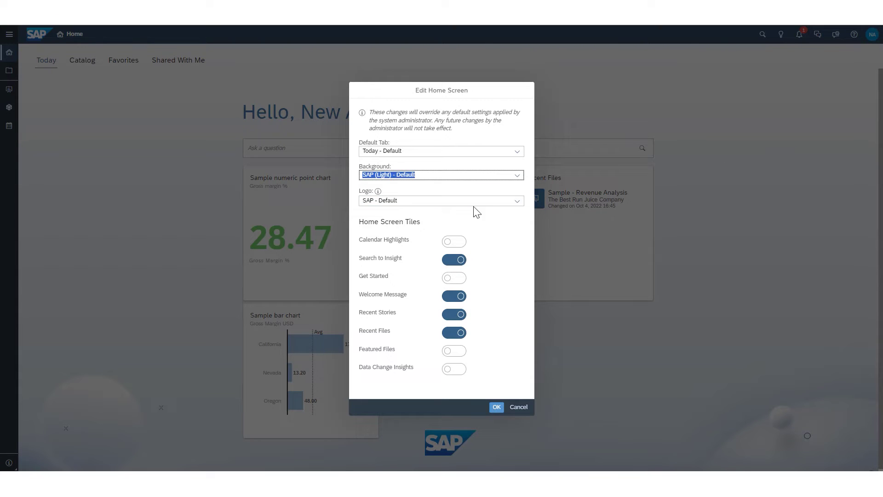
pyautogui.click(518, 153)
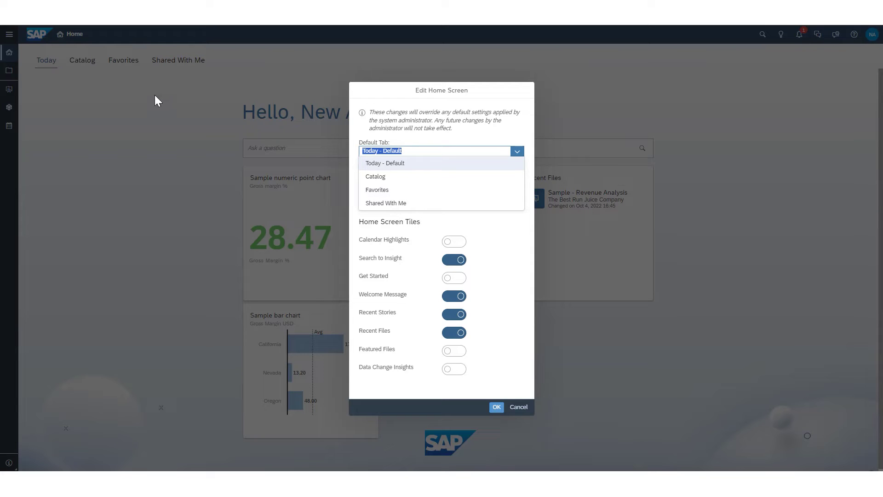
pyautogui.click(518, 408)
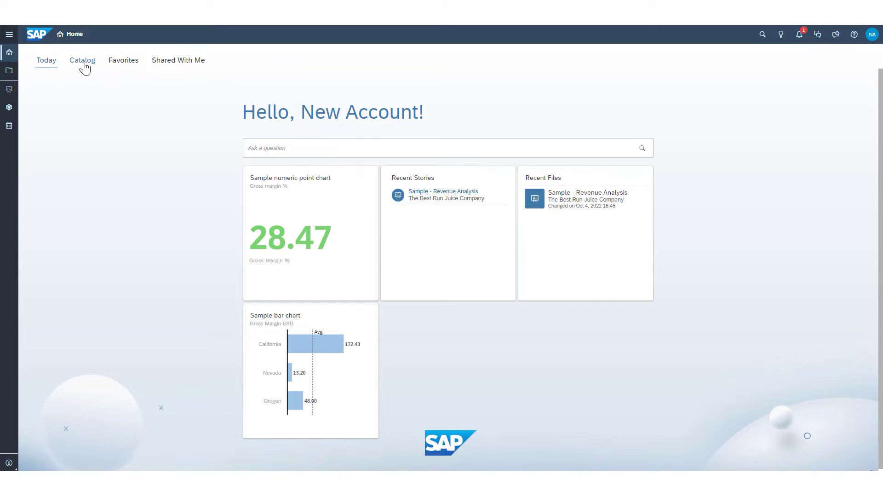
# Browse the Catalog and Favorites tabs, return to Today, and open the account menu.
pyautogui.click(83, 65)
pyautogui.click(121, 64)
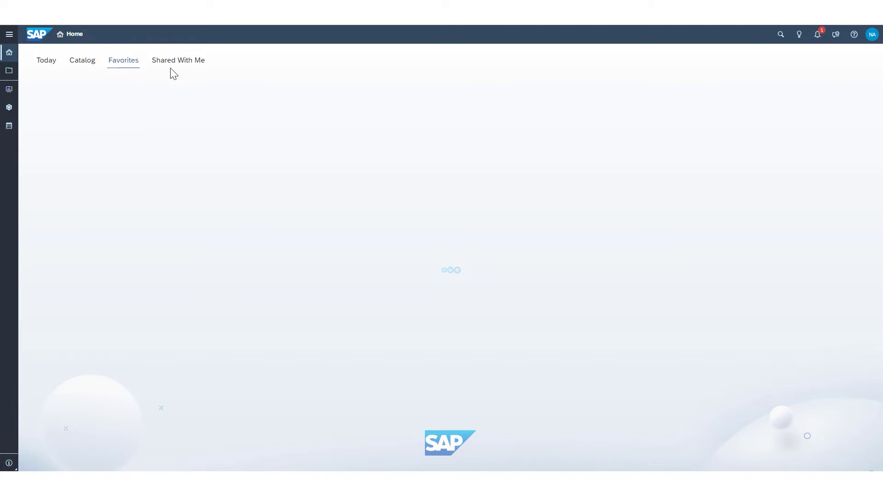
pyautogui.click(46, 64)
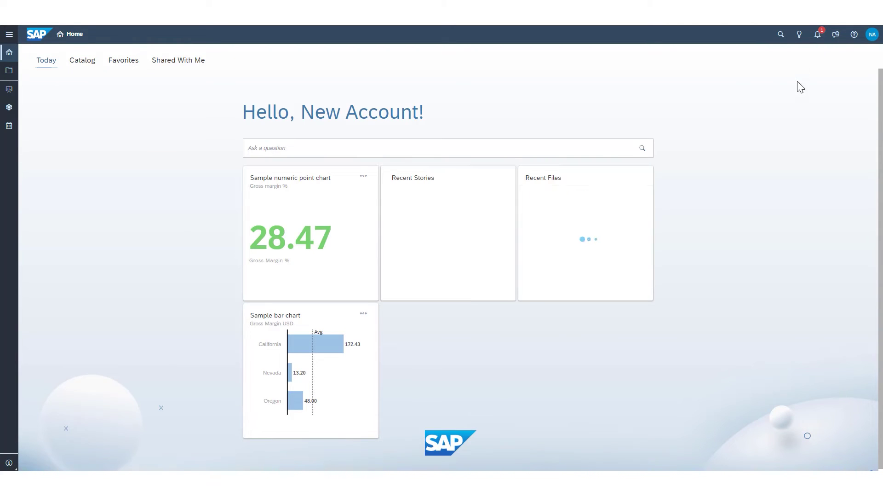
pyautogui.click(872, 34)
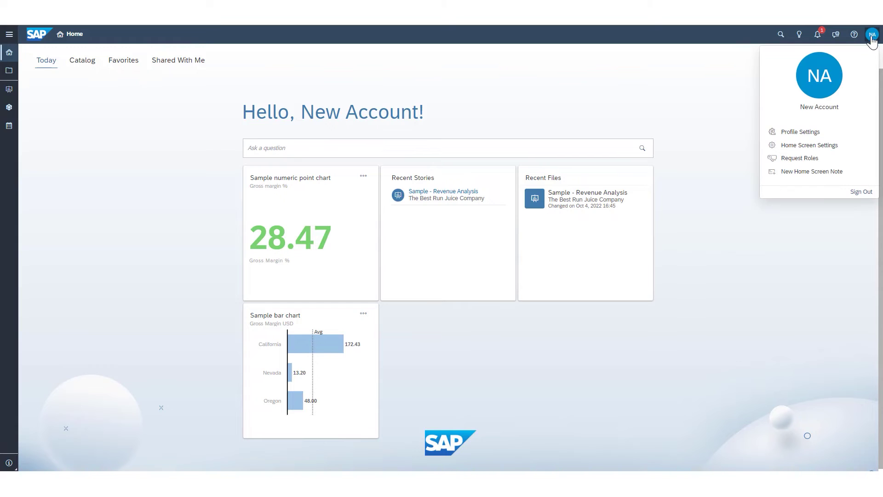
# Set the home screen background to SAP (Dark) and apply it.
pyautogui.click(809, 146)
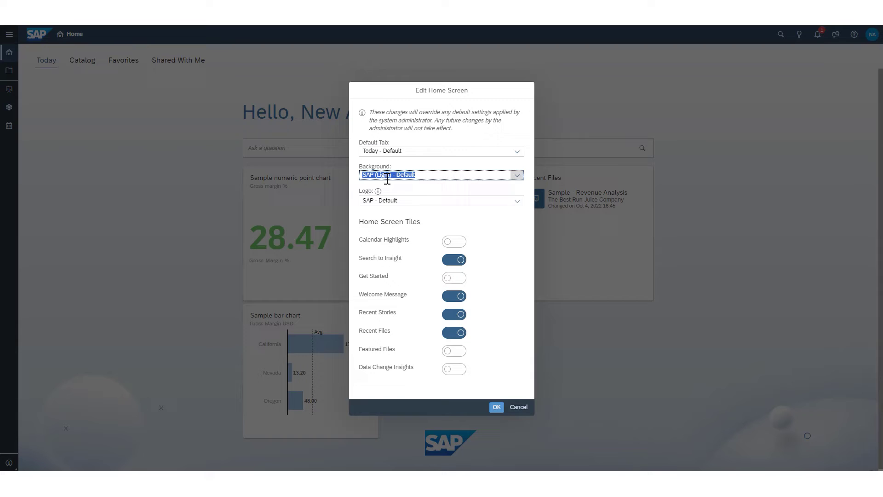
pyautogui.click(517, 177)
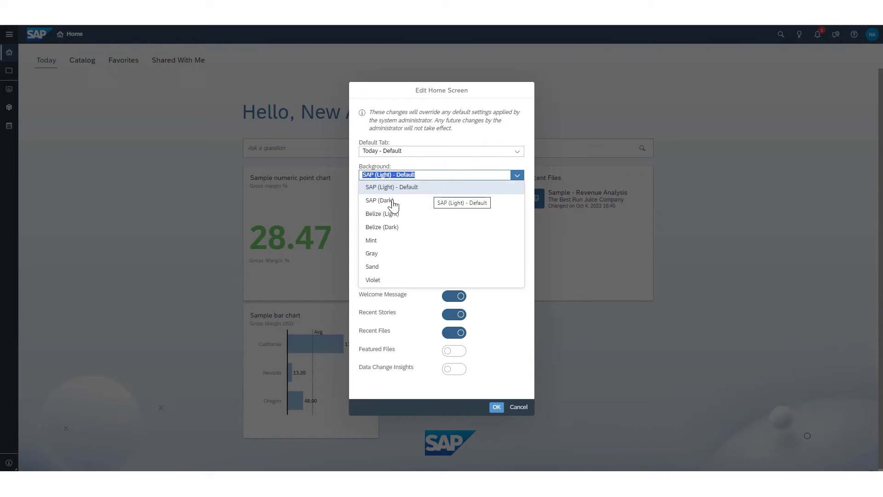
pyautogui.click(378, 205)
pyautogui.click(498, 408)
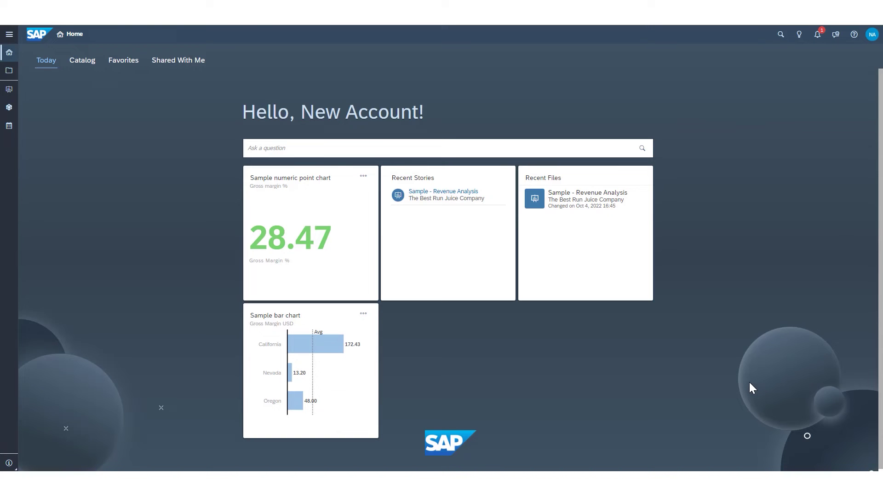
# Reopen Home Screen Settings and check the Background list, keeping SAP (Dark).
pyautogui.click(872, 34)
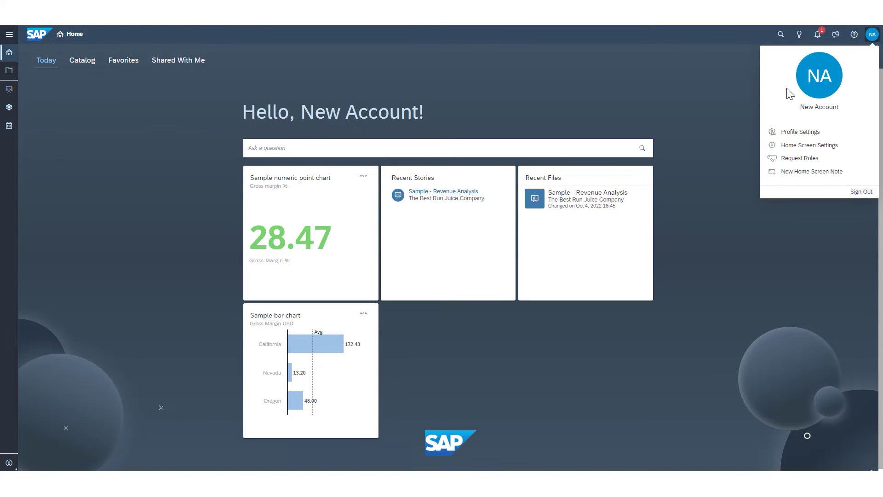
pyautogui.click(810, 145)
pyautogui.click(517, 176)
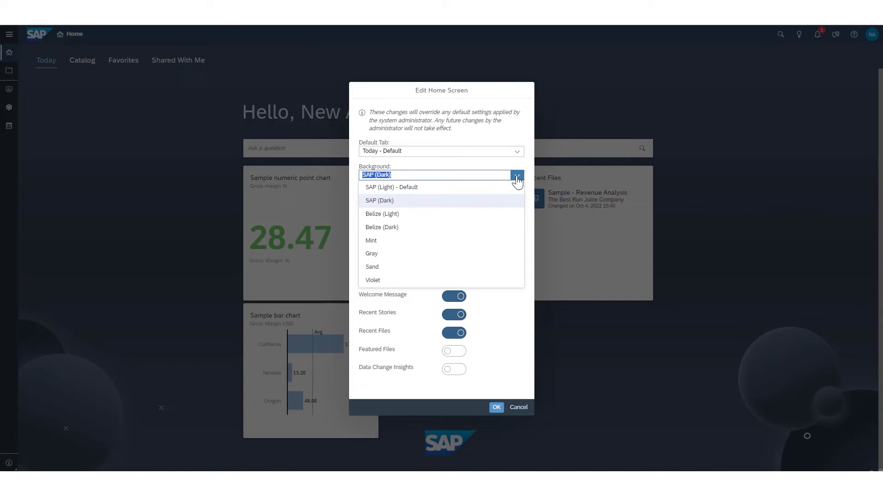
pyautogui.click(352, 185)
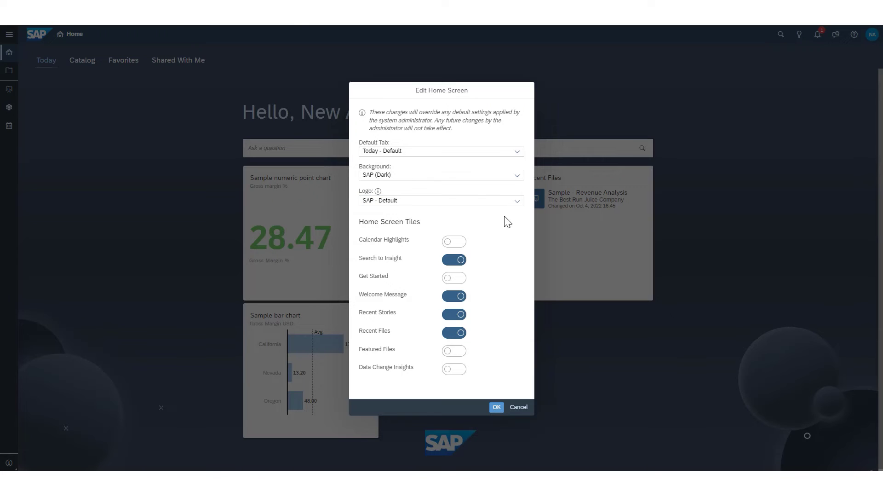
# Check the Logo options, cancel the Edit Home Screen dialog, and reload Home via the SAP logo.
pyautogui.click(517, 202)
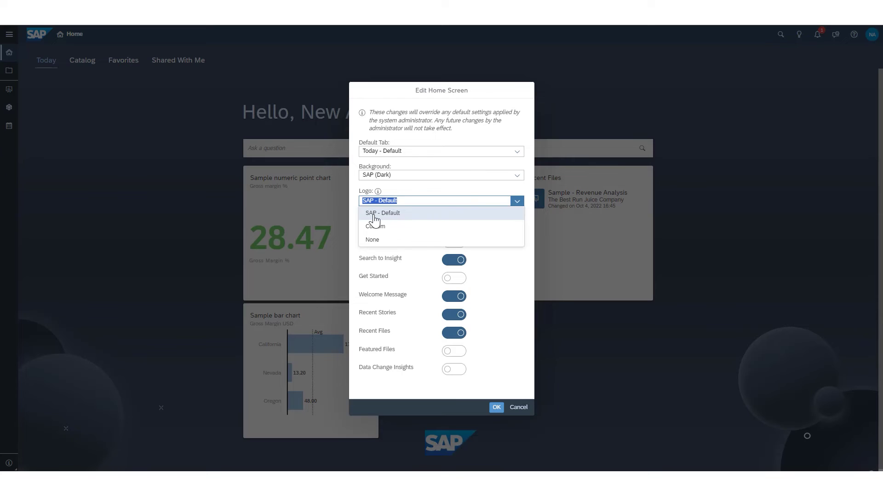
pyautogui.click(518, 409)
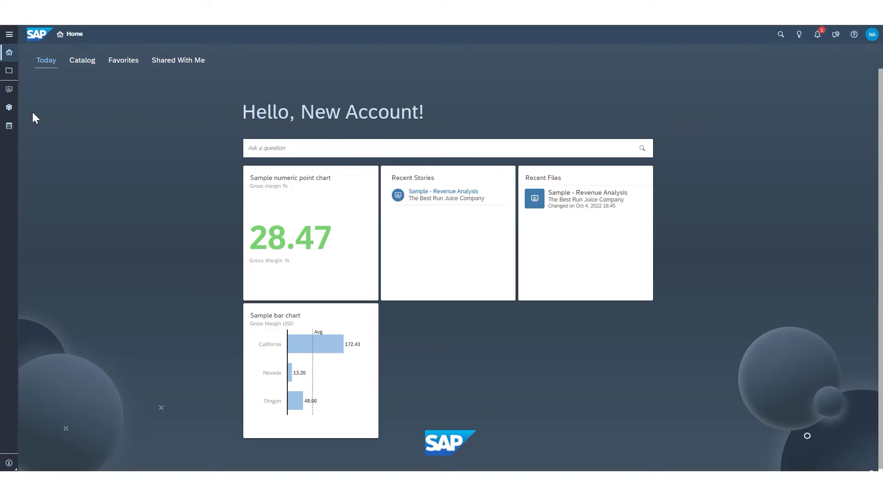
pyautogui.click(36, 40)
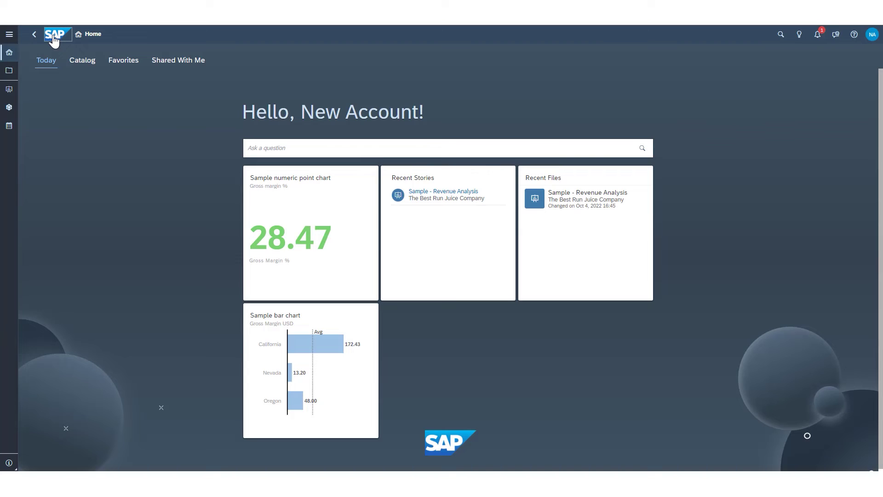
# Reopen Home Screen Settings and view the Logo dropdown options.
pyautogui.click(872, 34)
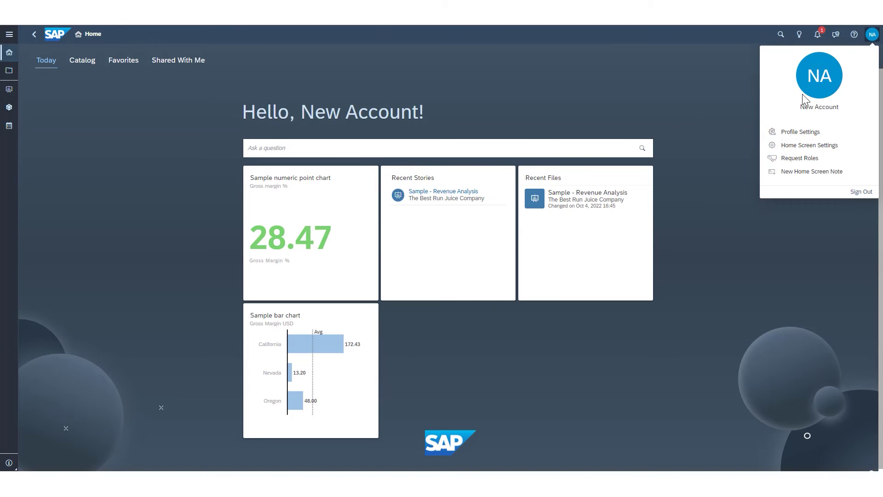
pyautogui.click(815, 145)
pyautogui.click(513, 203)
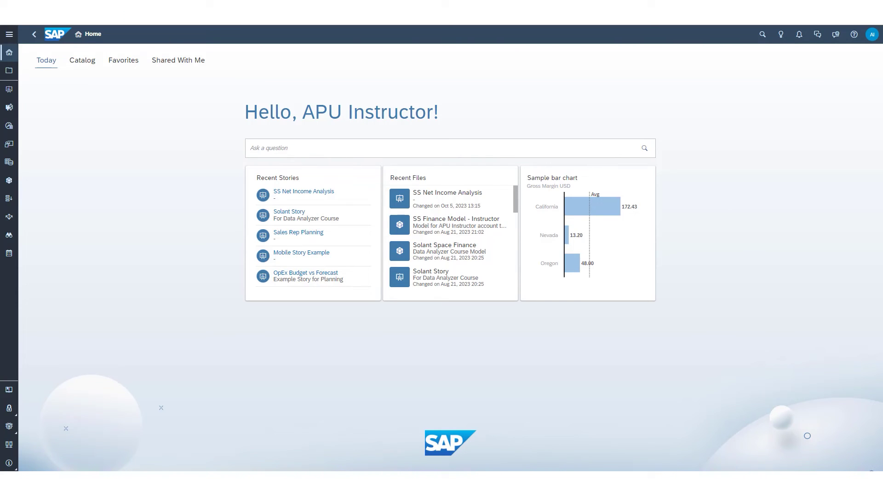
# Look over the Recent Stories and Recent Files tiles and scroll the Recent Files list.
pyautogui.moveTo(256, 175)
pyautogui.moveTo(465, 205)
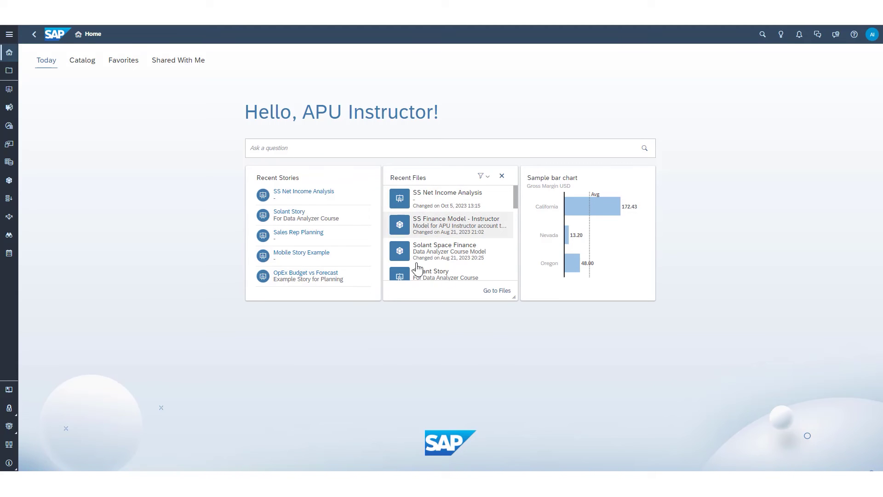
pyautogui.moveTo(513, 195); pyautogui.dragTo(505, 178)
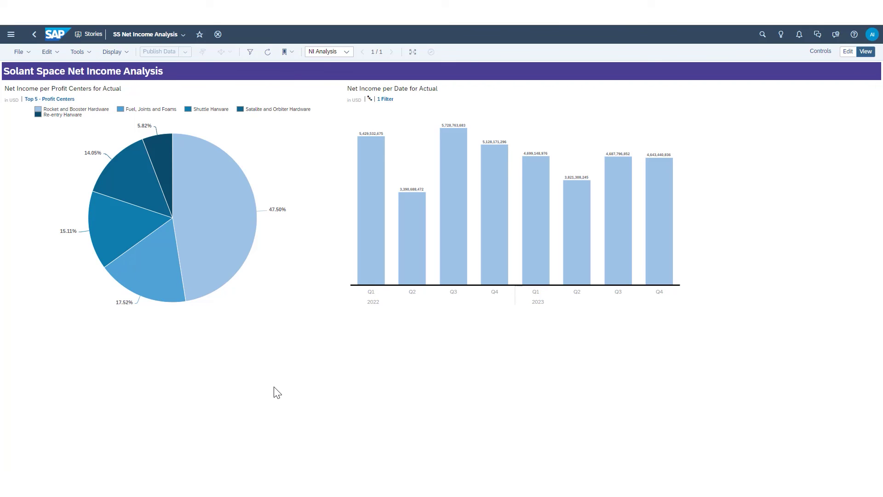
# Pin the Net Income per Profit Centers pie chart to Home from its more-actions menu.
pyautogui.moveTo(289, 276)
pyautogui.click(352, 91)
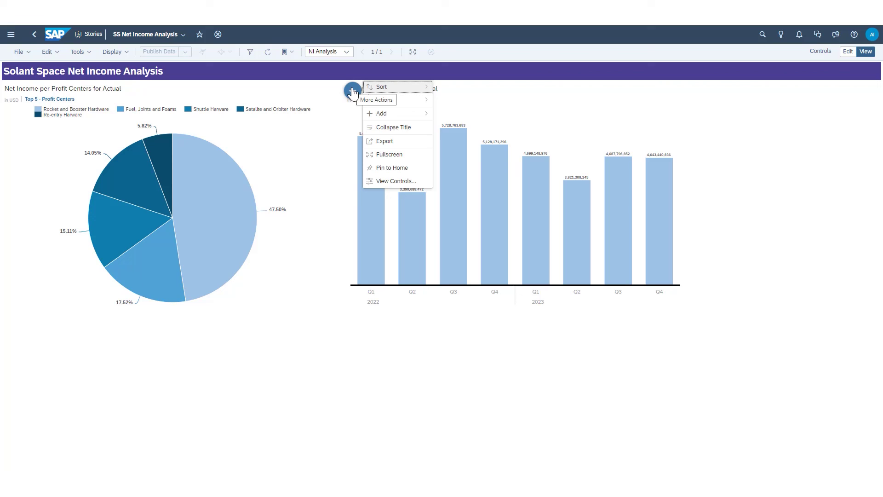
pyautogui.click(386, 170)
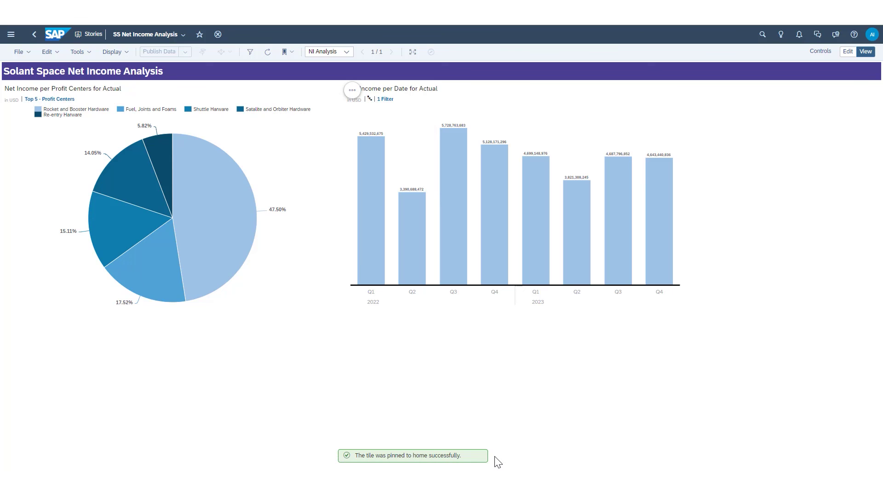
# Back on Home, move the pinned pie chart tile to the top-left slot and enlarge it.
pyautogui.click(53, 37)
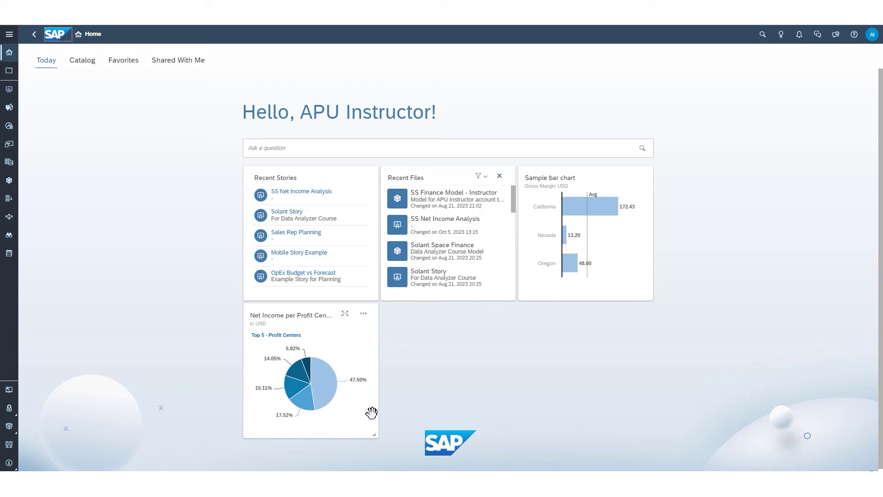
pyautogui.moveTo(371, 412); pyautogui.dragTo(388, 321)
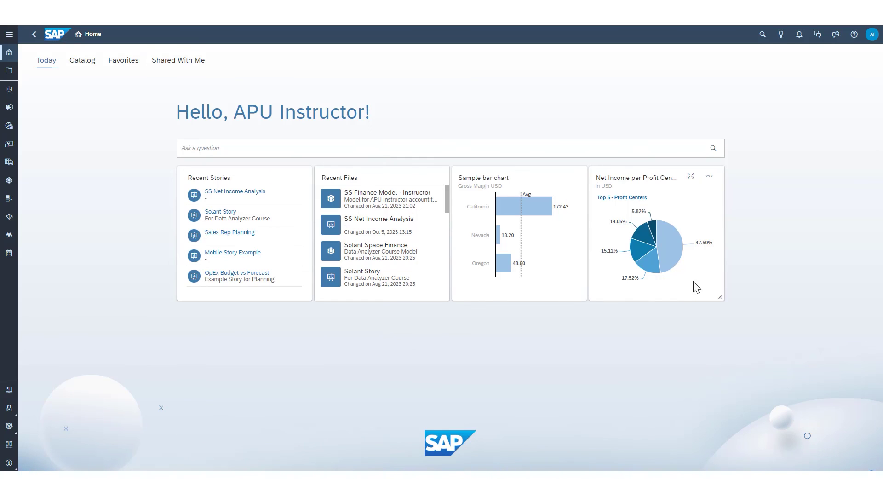
pyautogui.moveTo(699, 295); pyautogui.dragTo(258, 296)
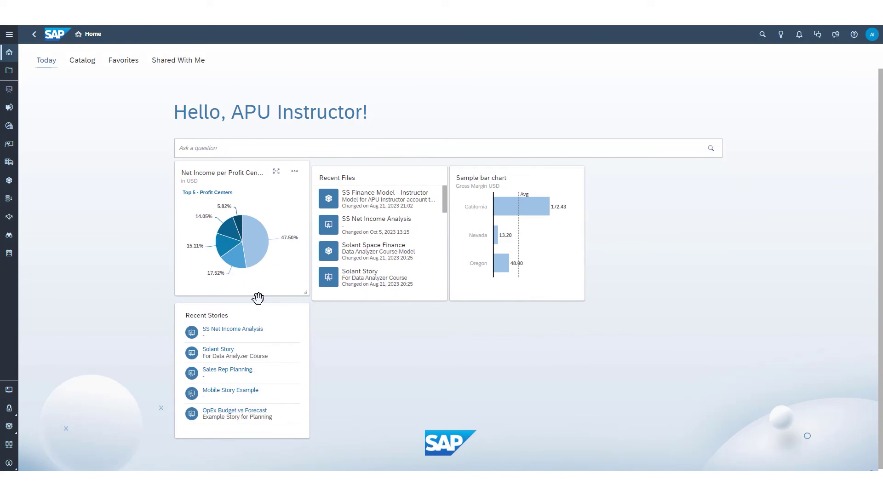
pyautogui.moveTo(374, 300); pyautogui.dragTo(520, 373)
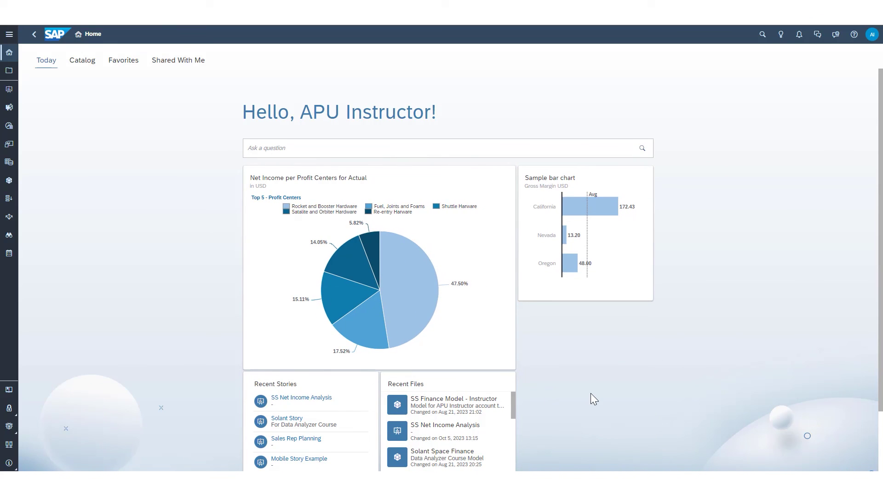